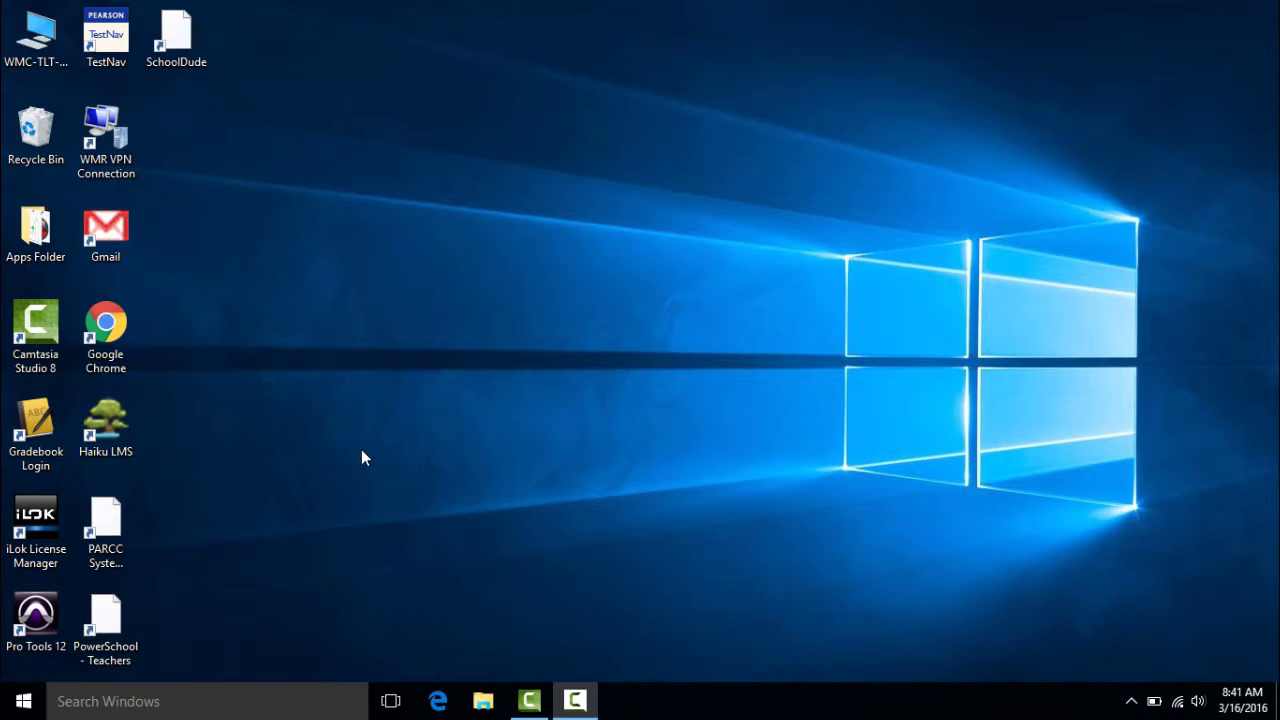
Launch TestNav and open the user dropdown on the PARCC Training sign-in page.
double_click(110, 36)
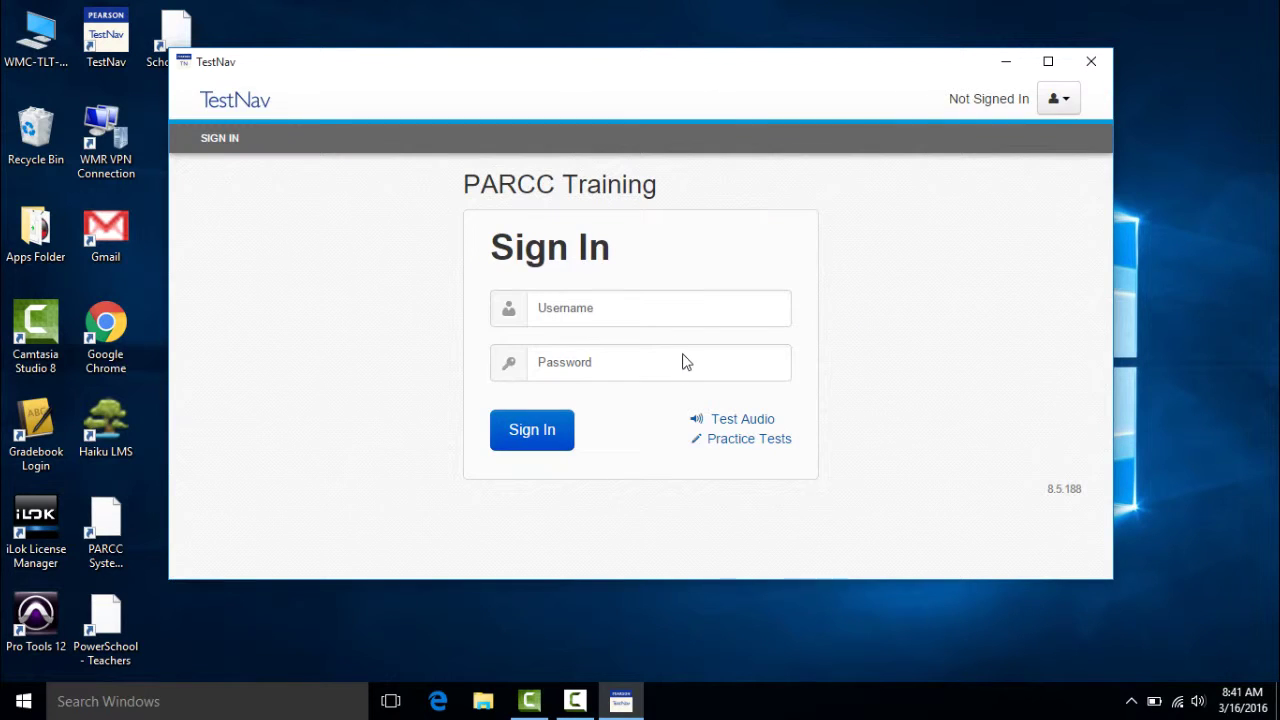
click(1062, 104)
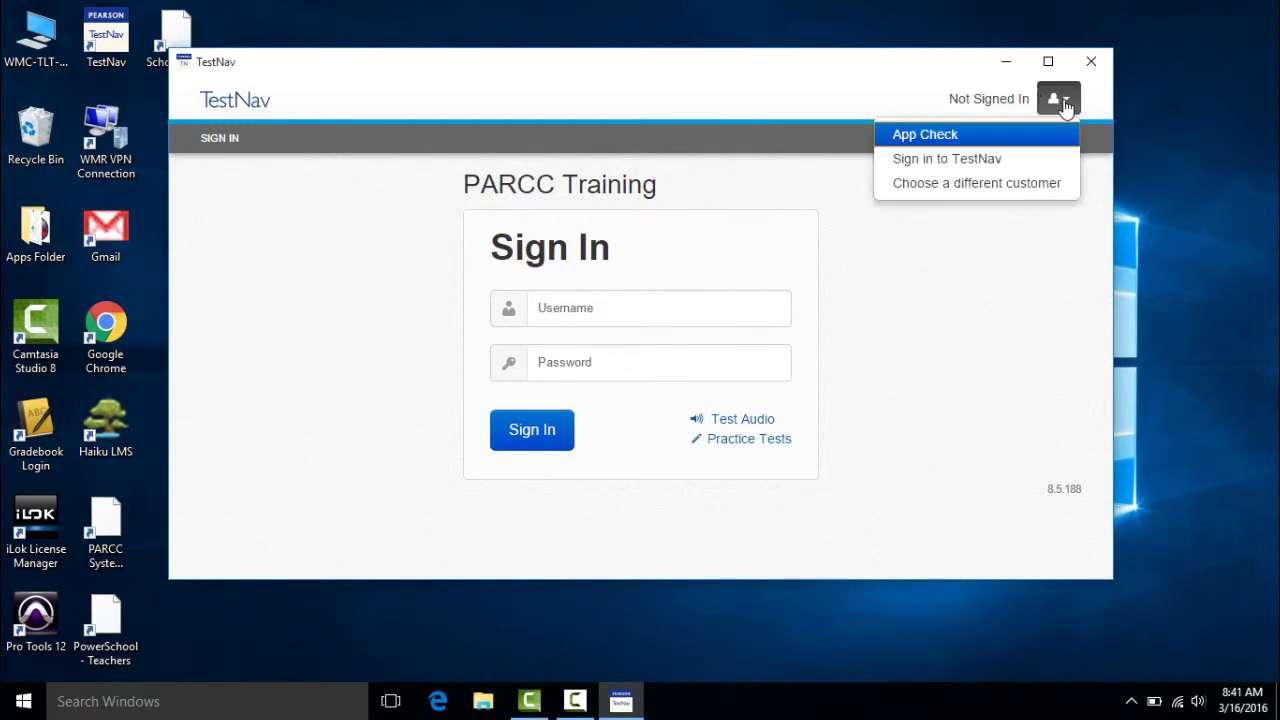
Choose a different customer and pick the PARCC Training tile from the scrolled list.
click(1037, 185)
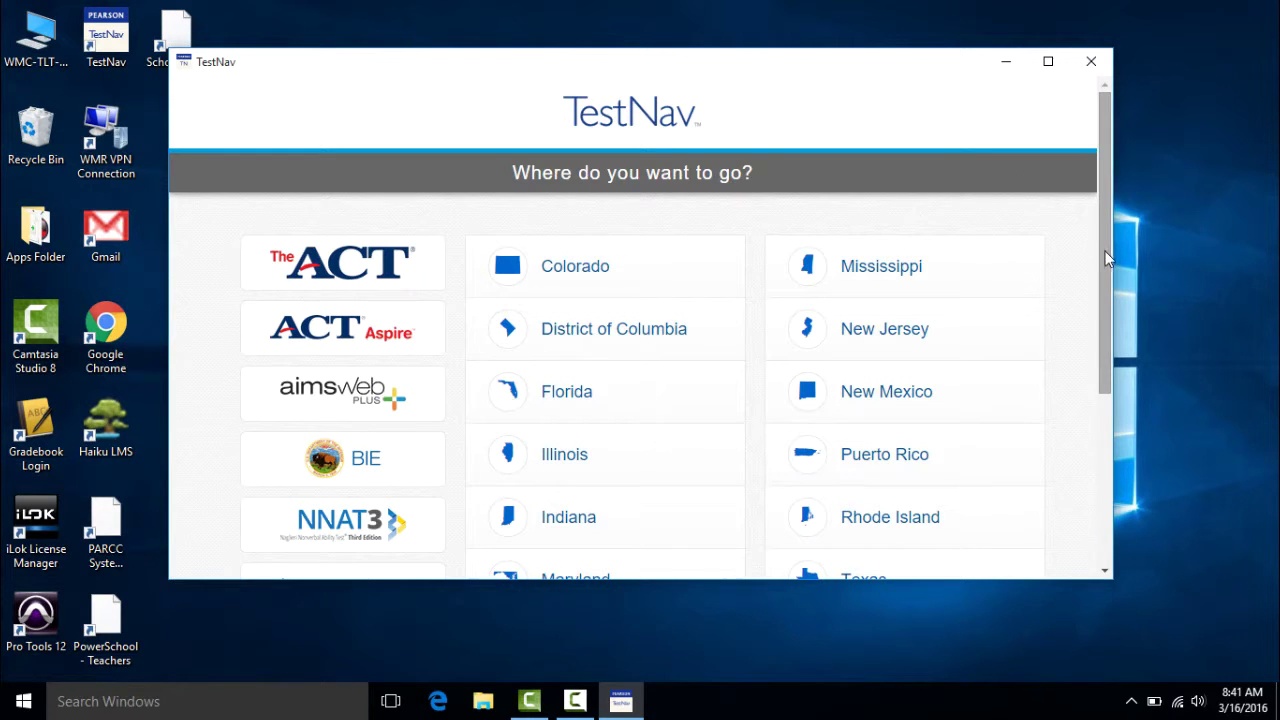
drag(1105, 258, 1093, 428)
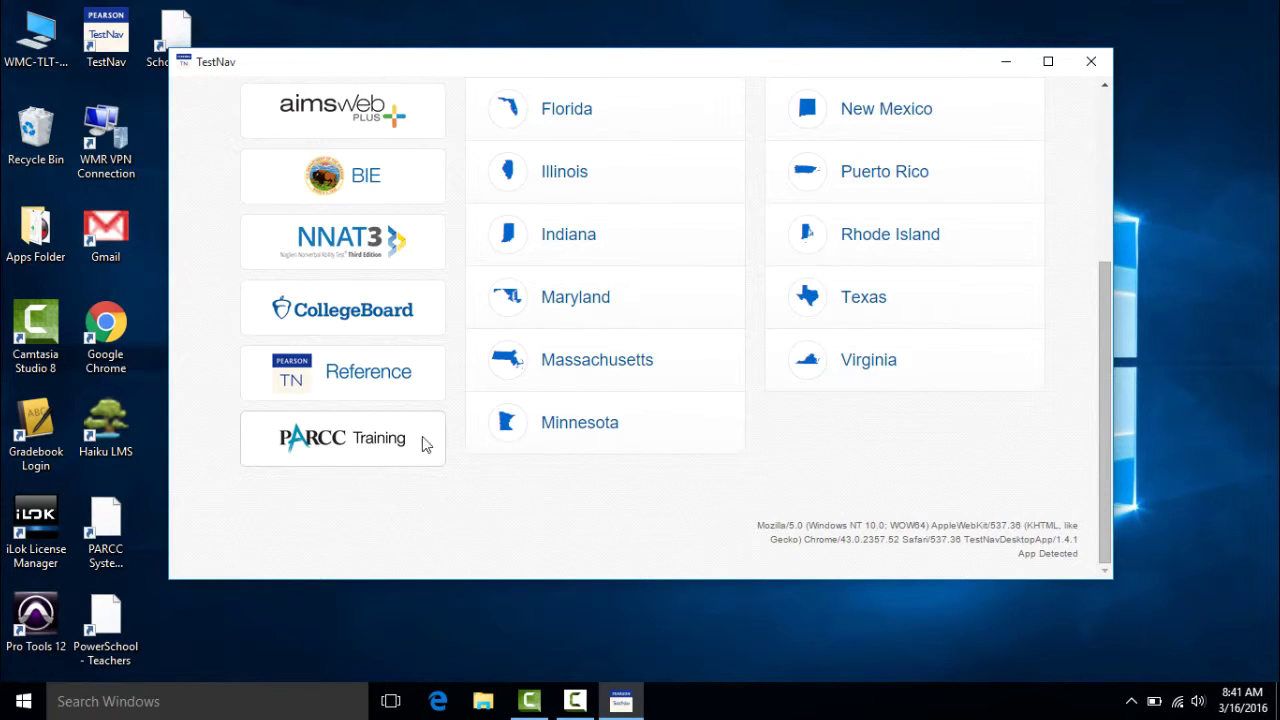
drag(1103, 400, 1116, 291)
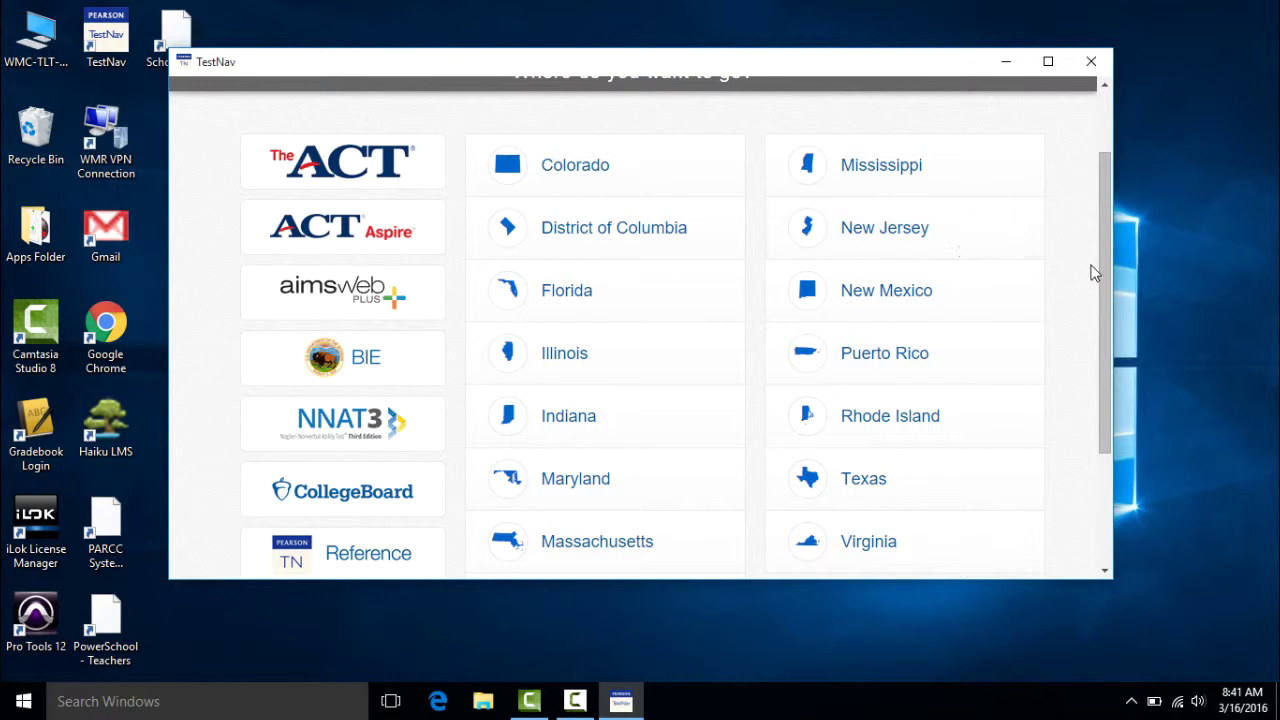
drag(1100, 275, 1086, 449)
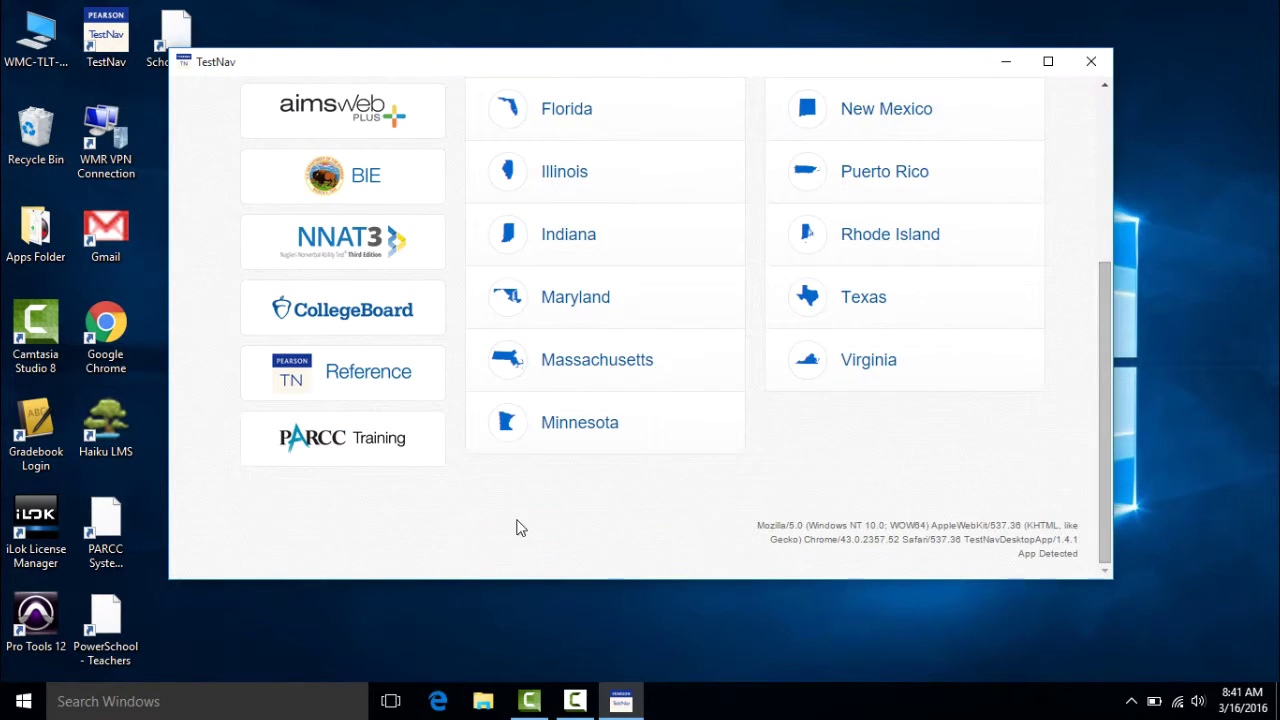
click(355, 450)
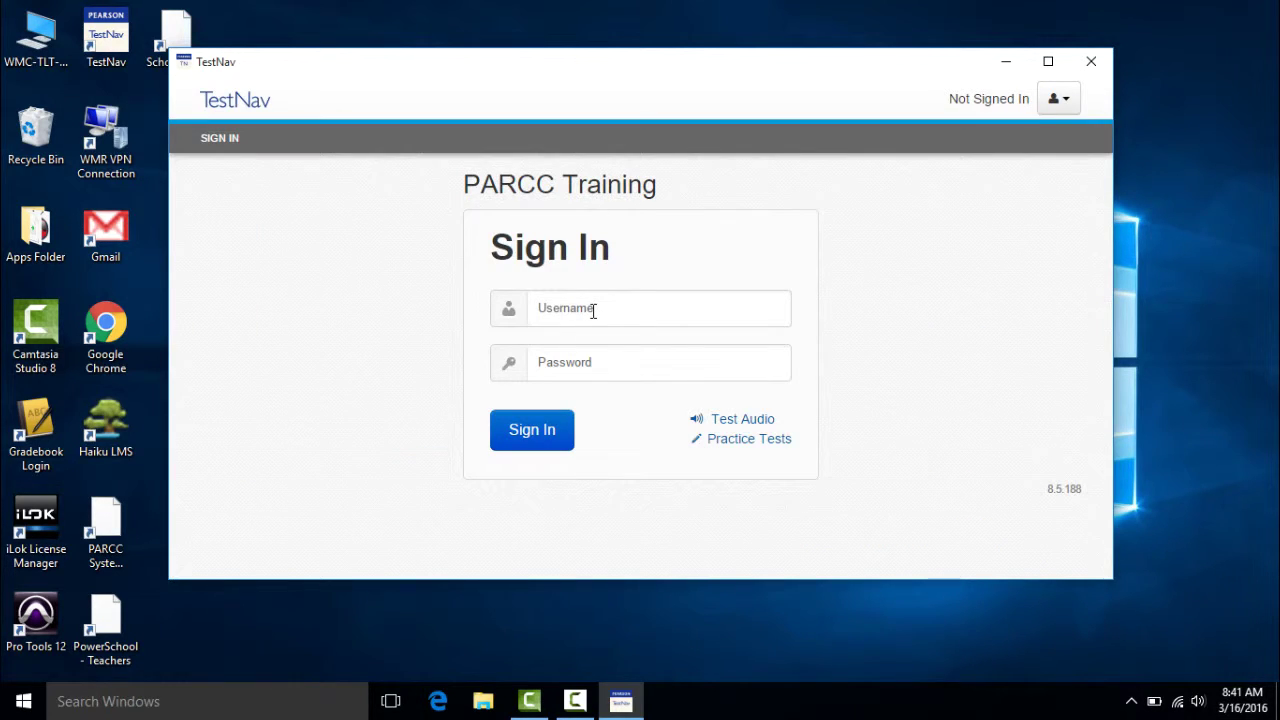
Sign in with the student's username and password.
click(593, 311)
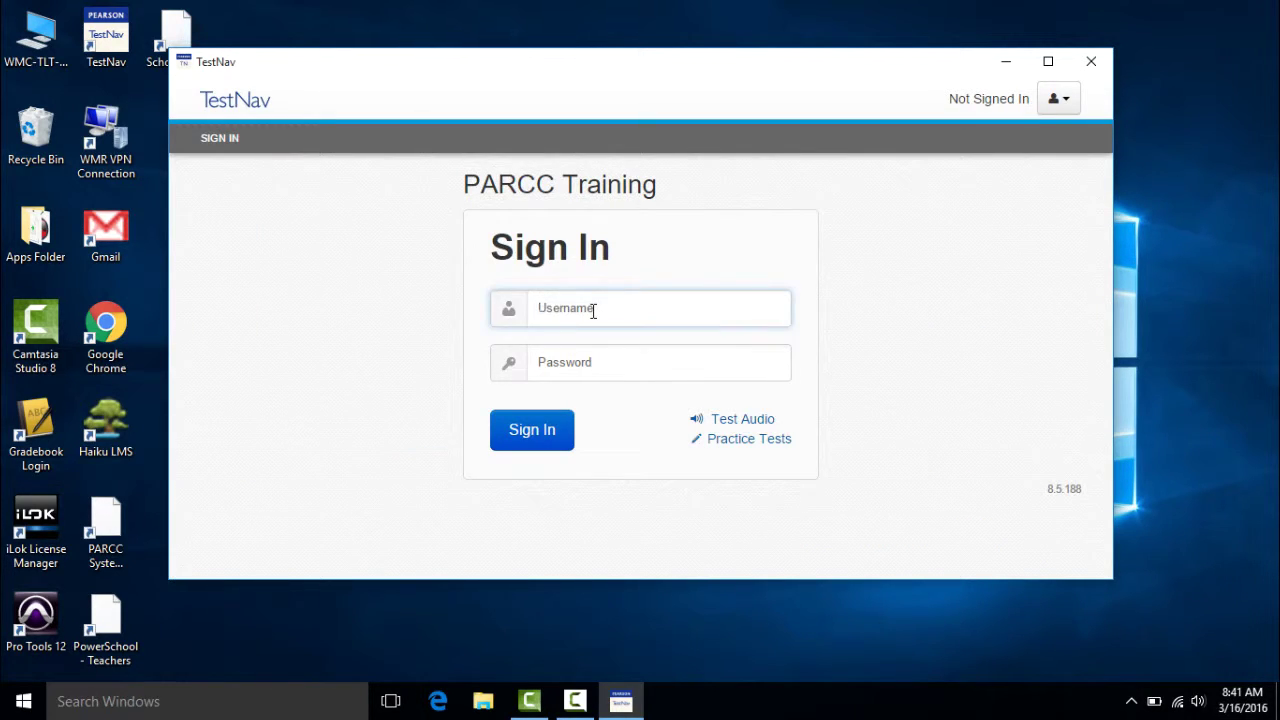
key(Tab)
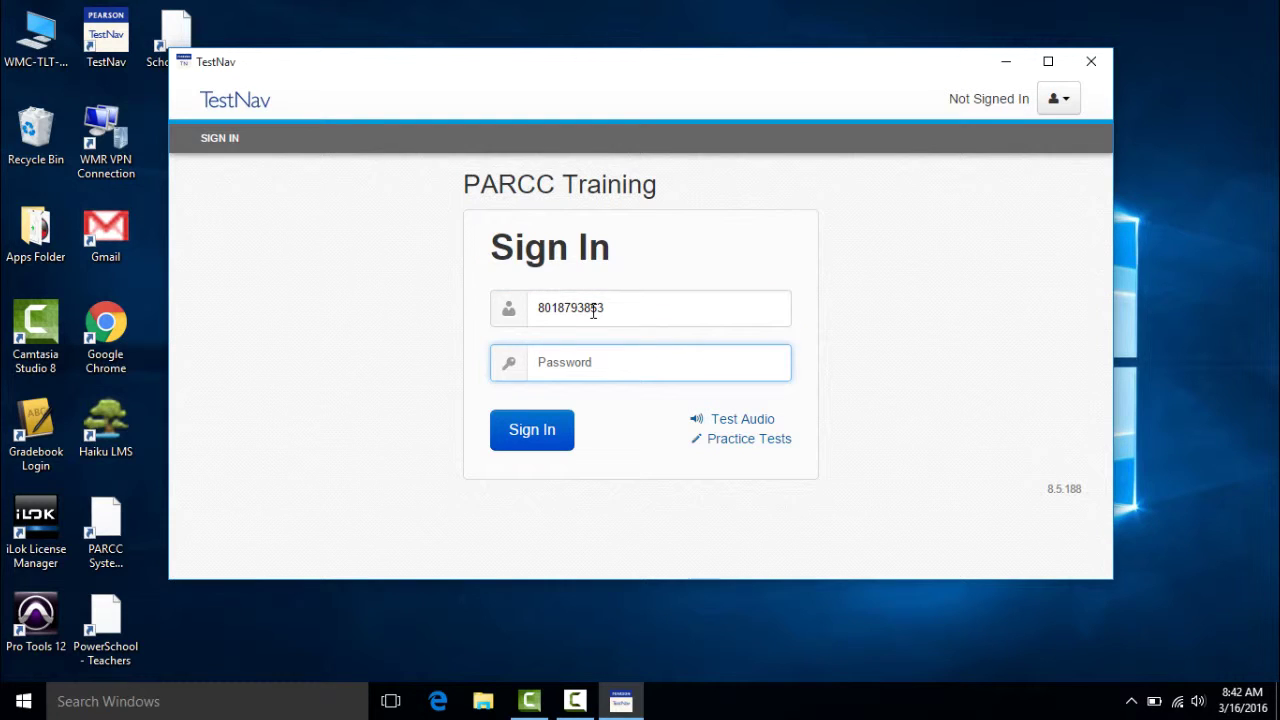
click(550, 432)
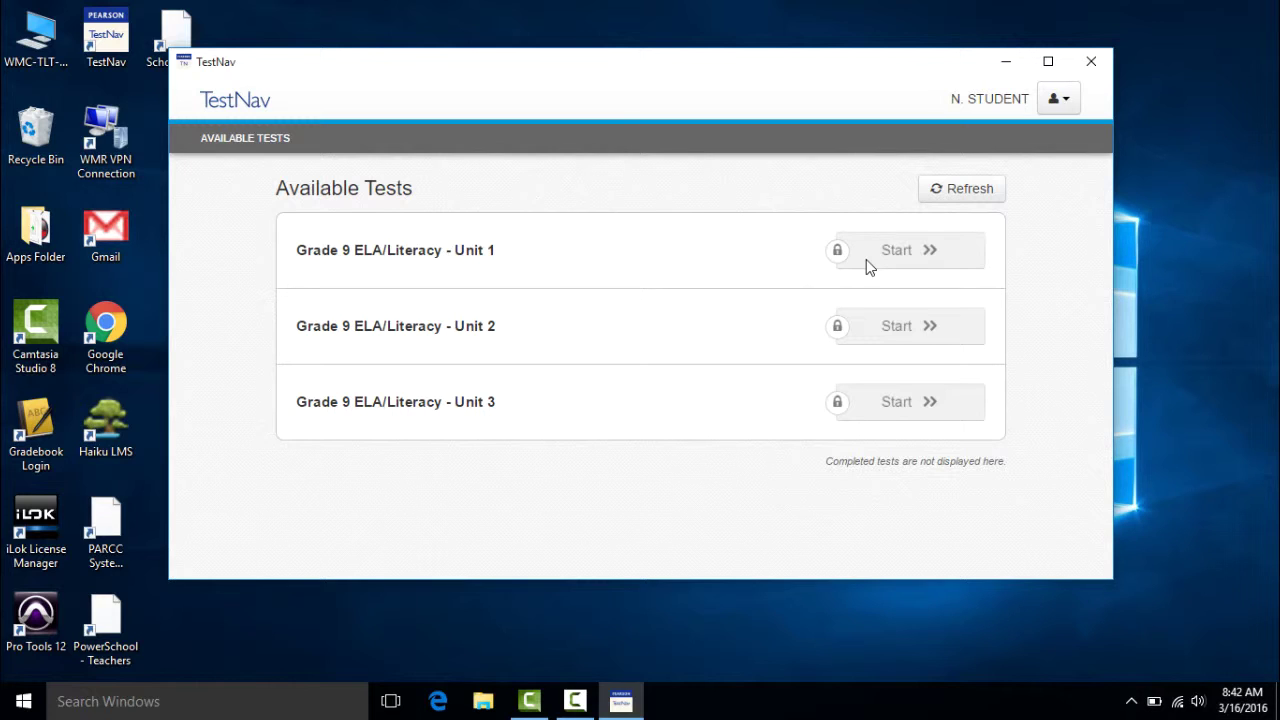
Refresh the test list and start Grade 9 ELA/Literacy - Unit 1.
click(962, 198)
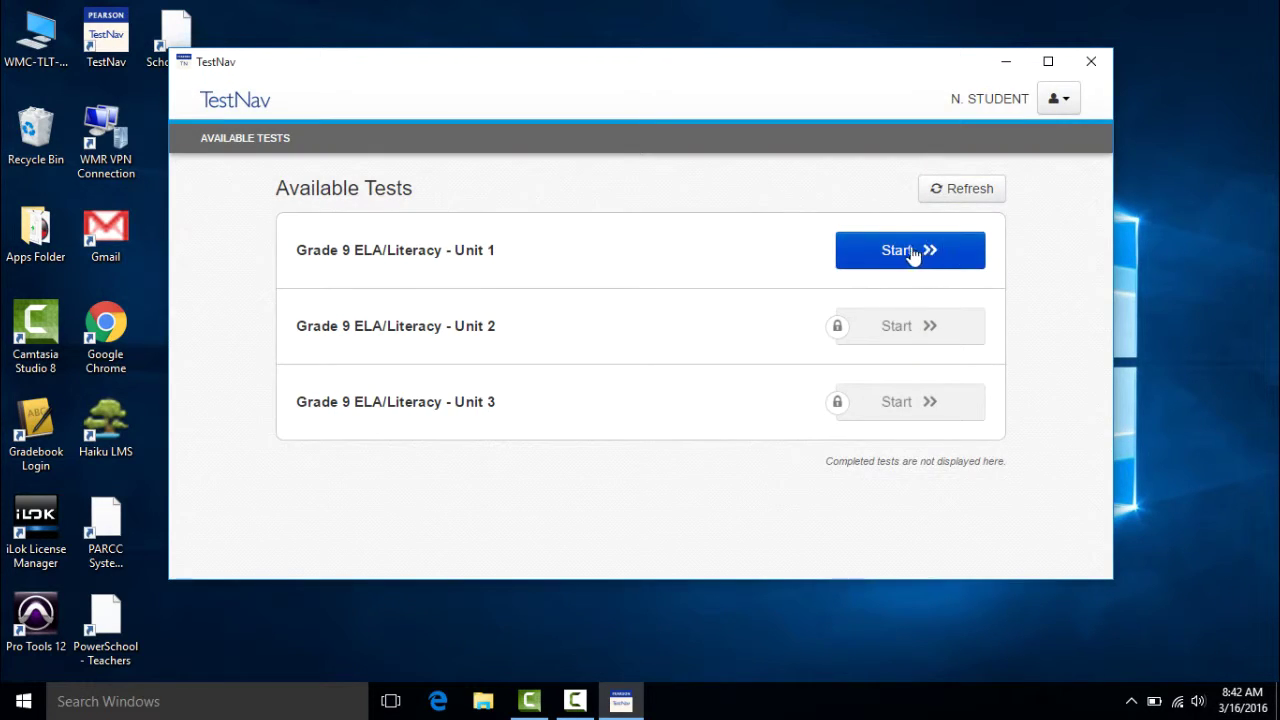
click(907, 254)
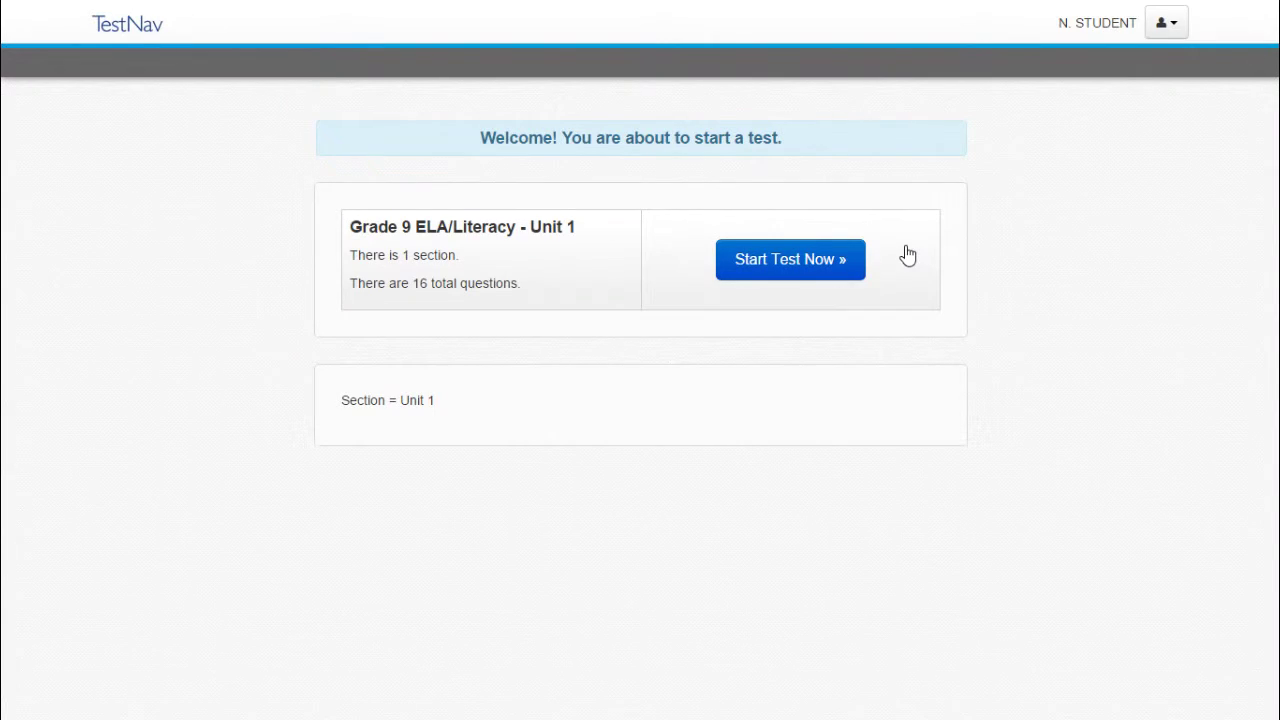
Start the Unit 1 test and its section to reach question 1 of 16.
click(843, 268)
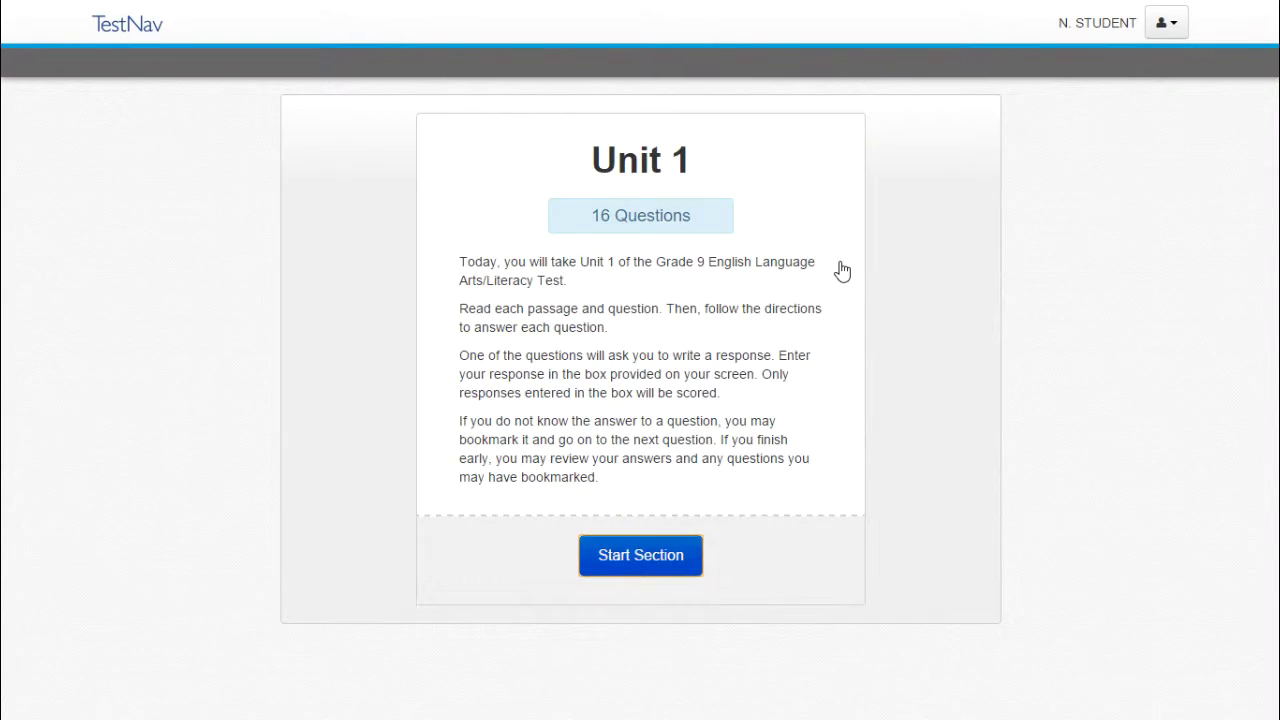
click(645, 563)
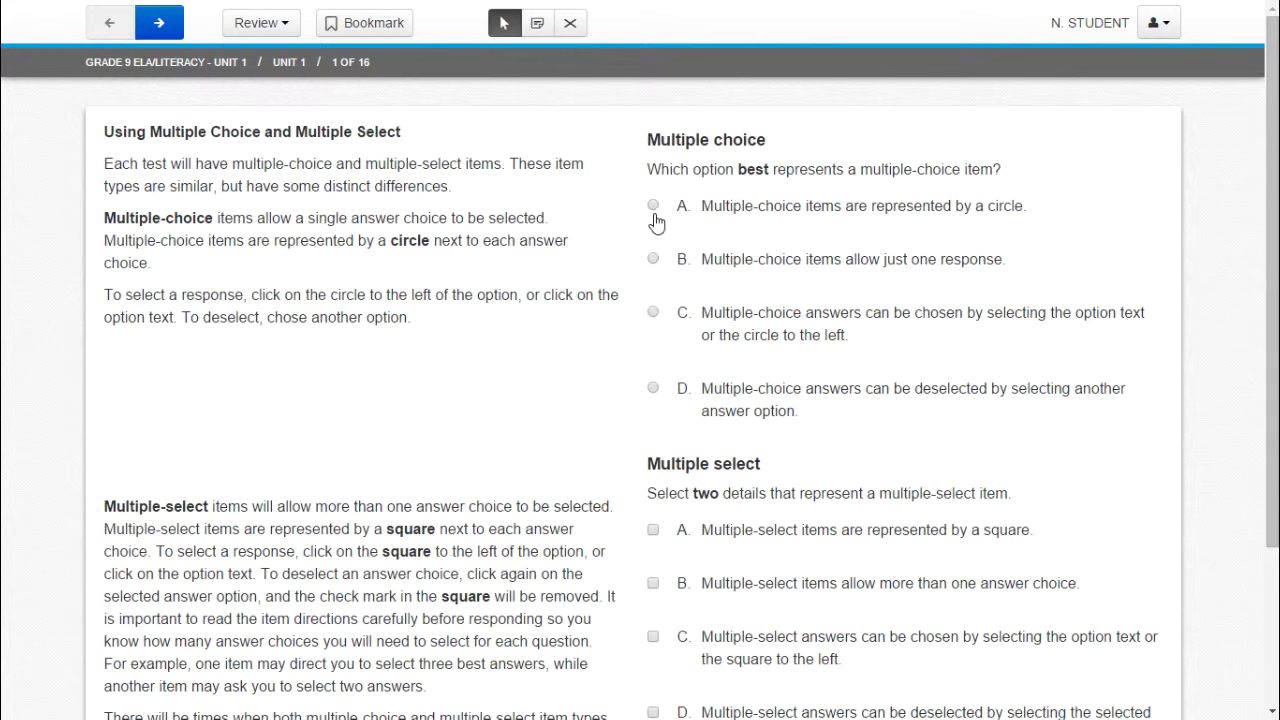
Answer question 1 with radio A and checkboxes B and C, then advance to question 2.
click(655, 207)
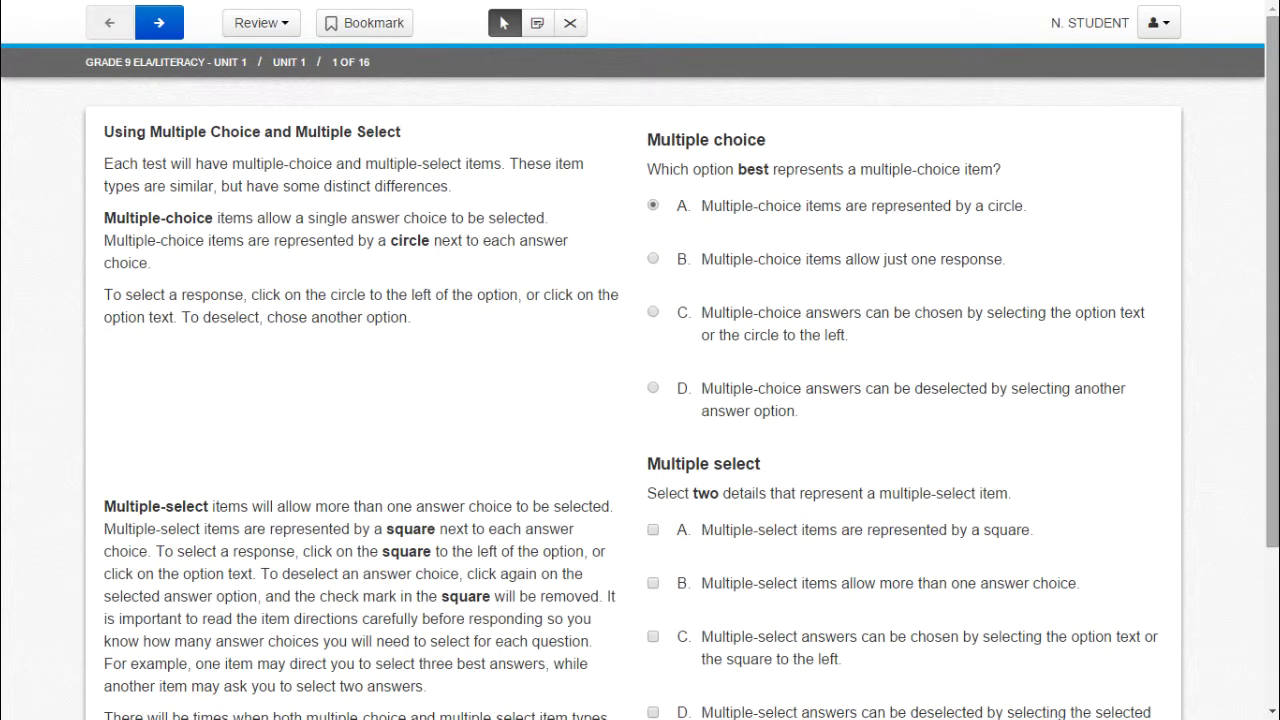
scroll(1272, 300, down, 1)
click(652, 446)
click(655, 502)
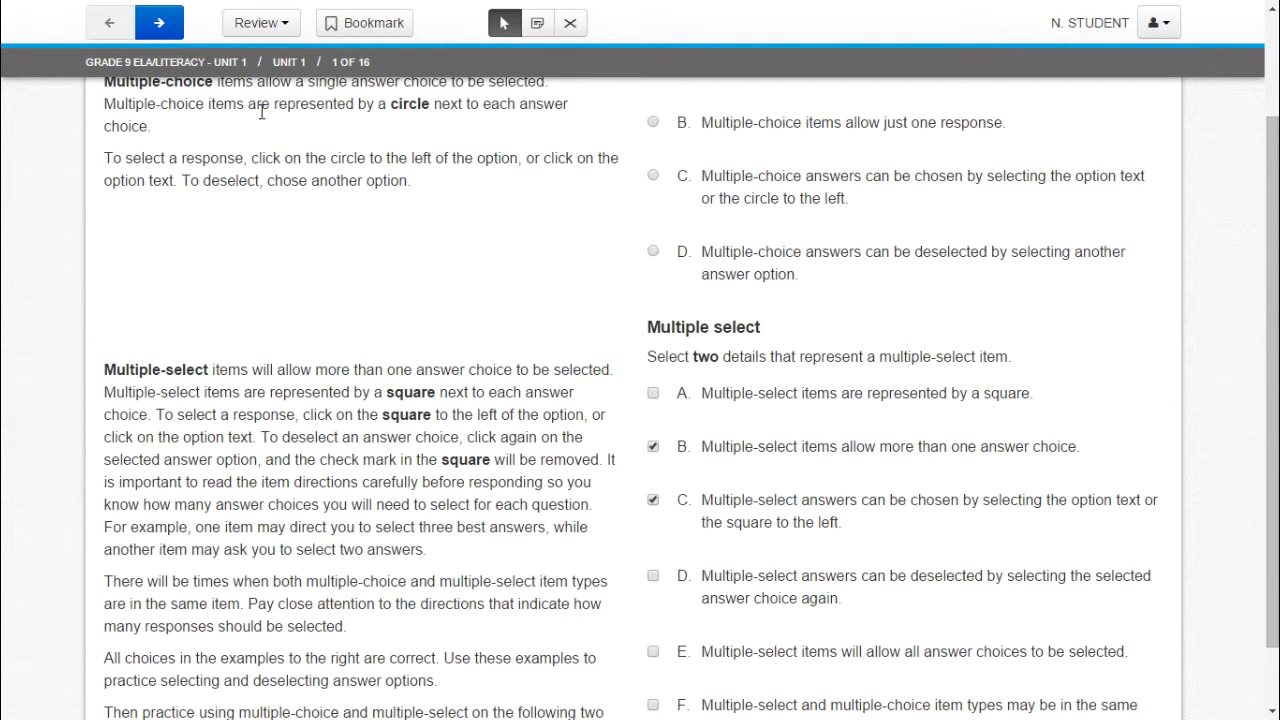
click(168, 40)
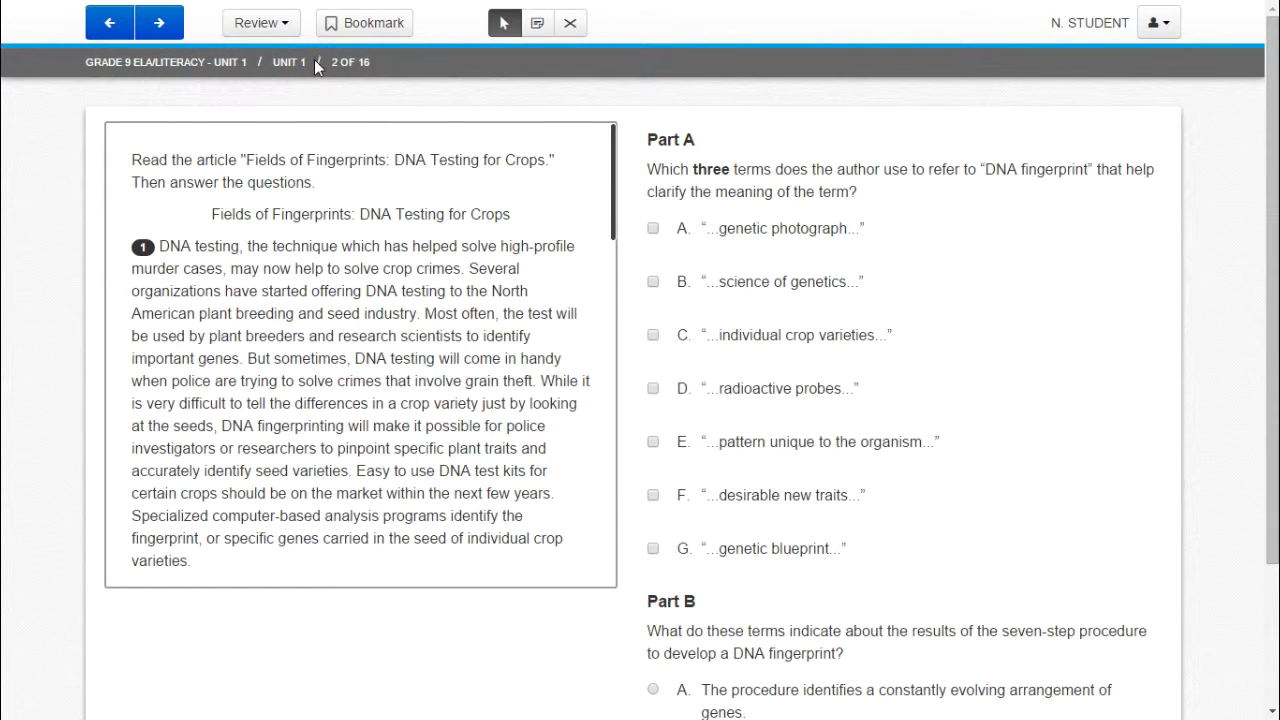
Glance at the question overview list, then bookmark question 2 for review.
click(289, 35)
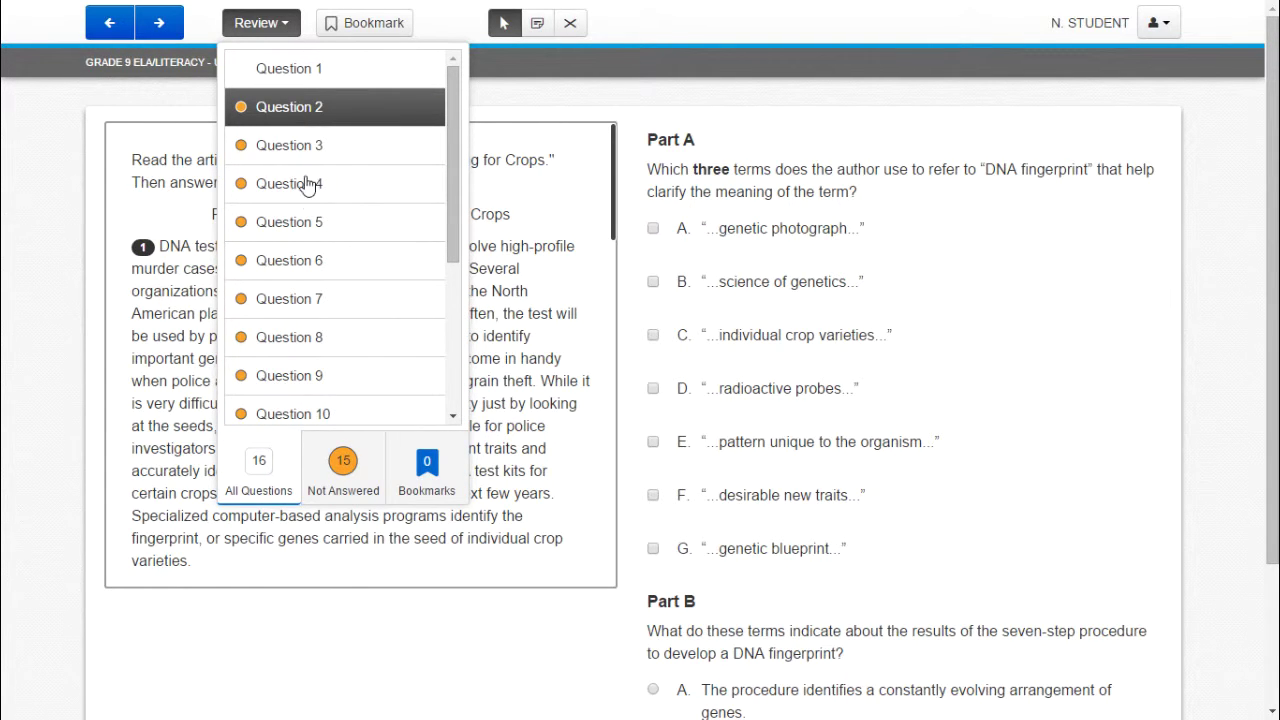
click(532, 107)
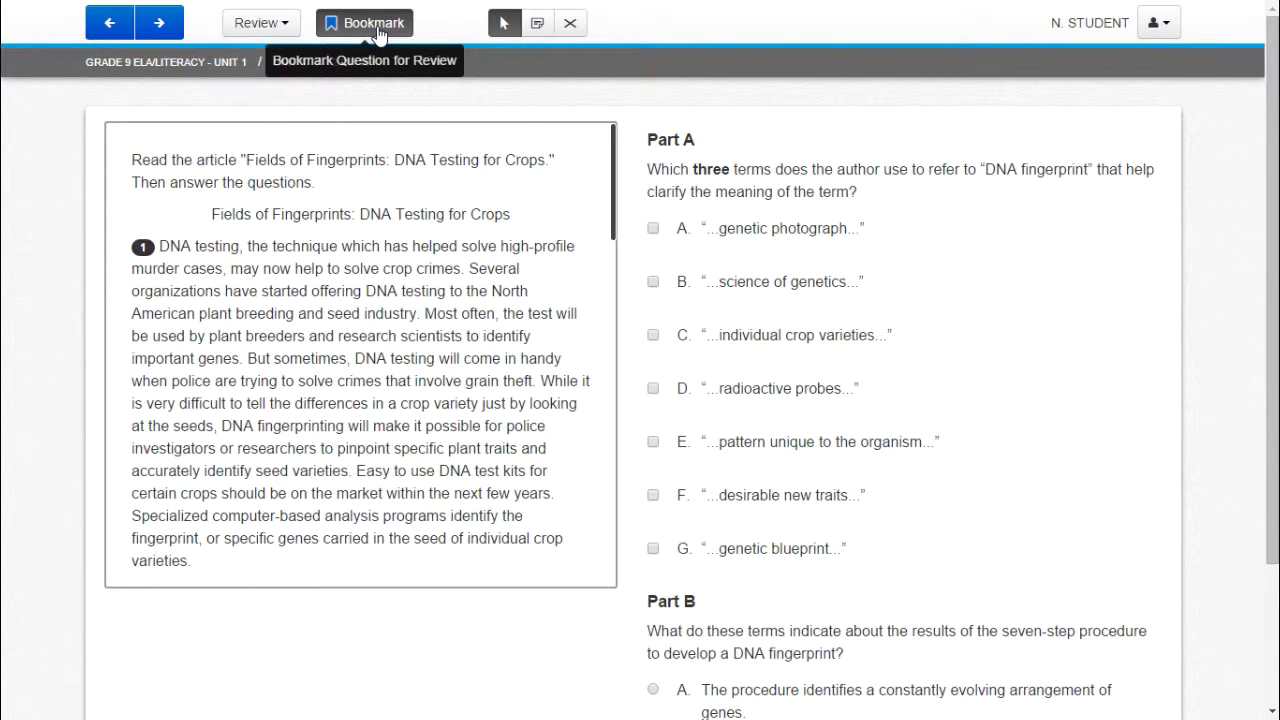
click(380, 30)
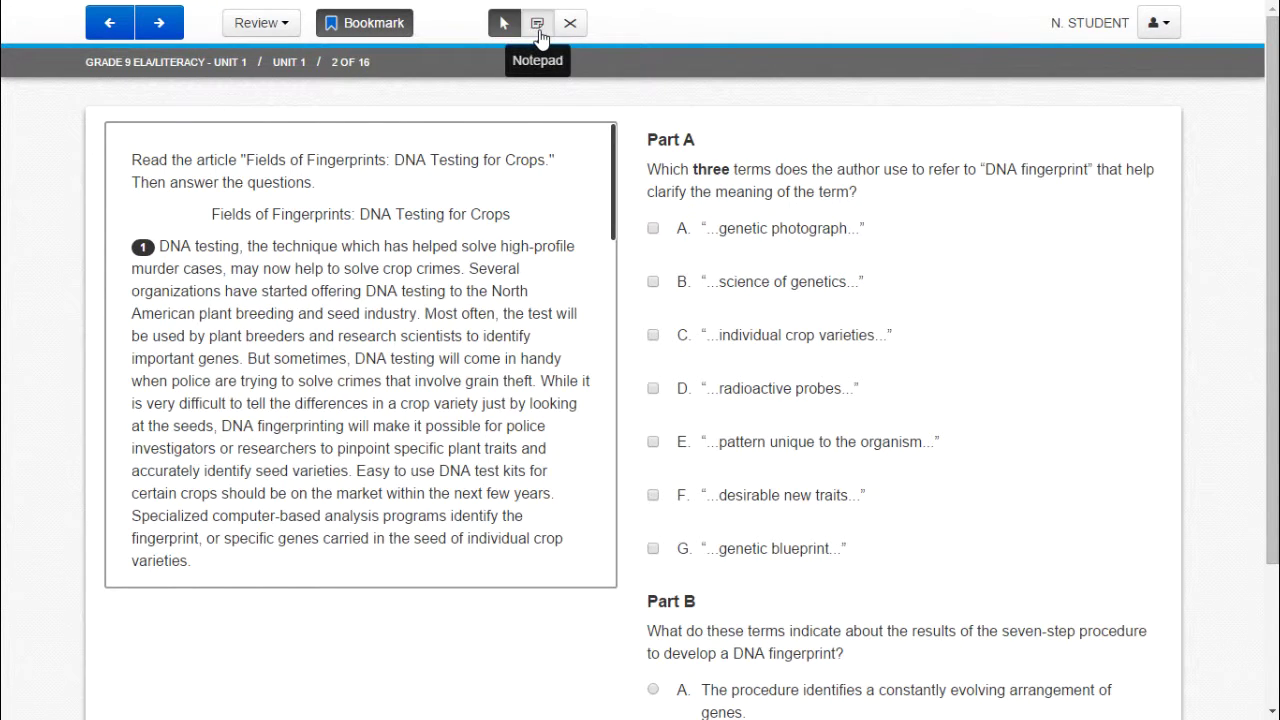
Open and close the notepad, then switch on the Answer Eliminator tool.
click(539, 38)
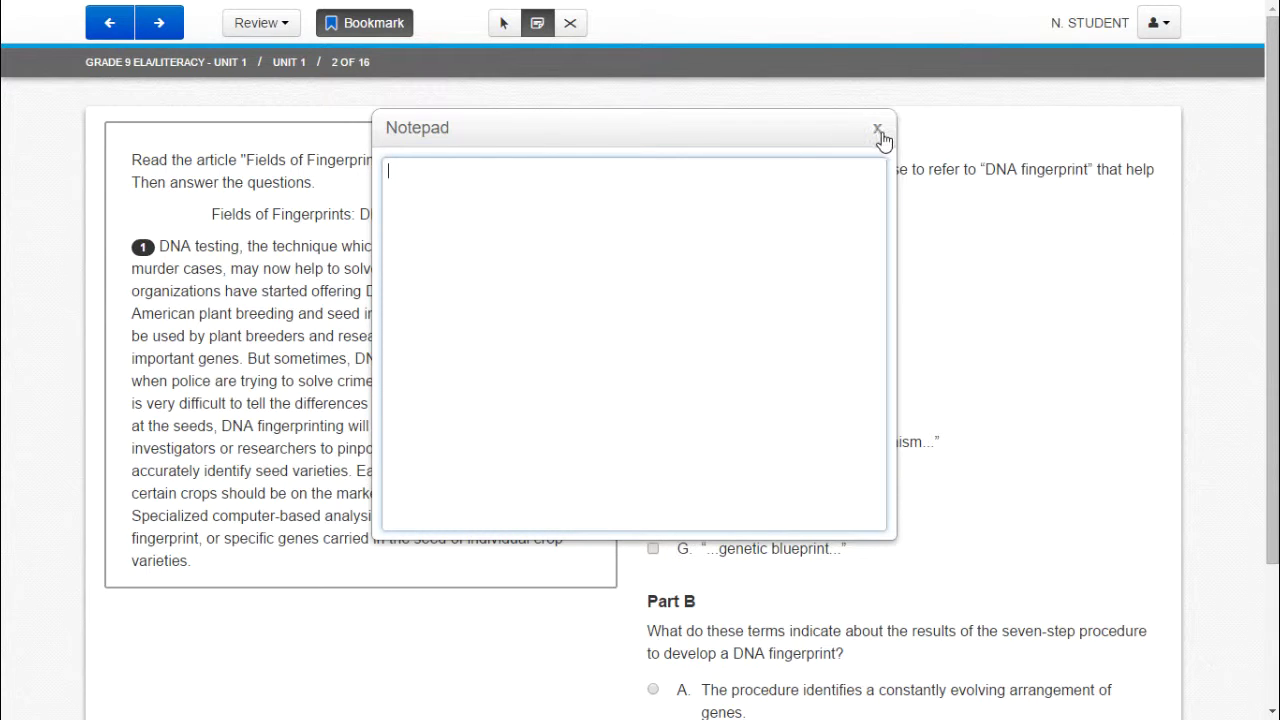
click(504, 23)
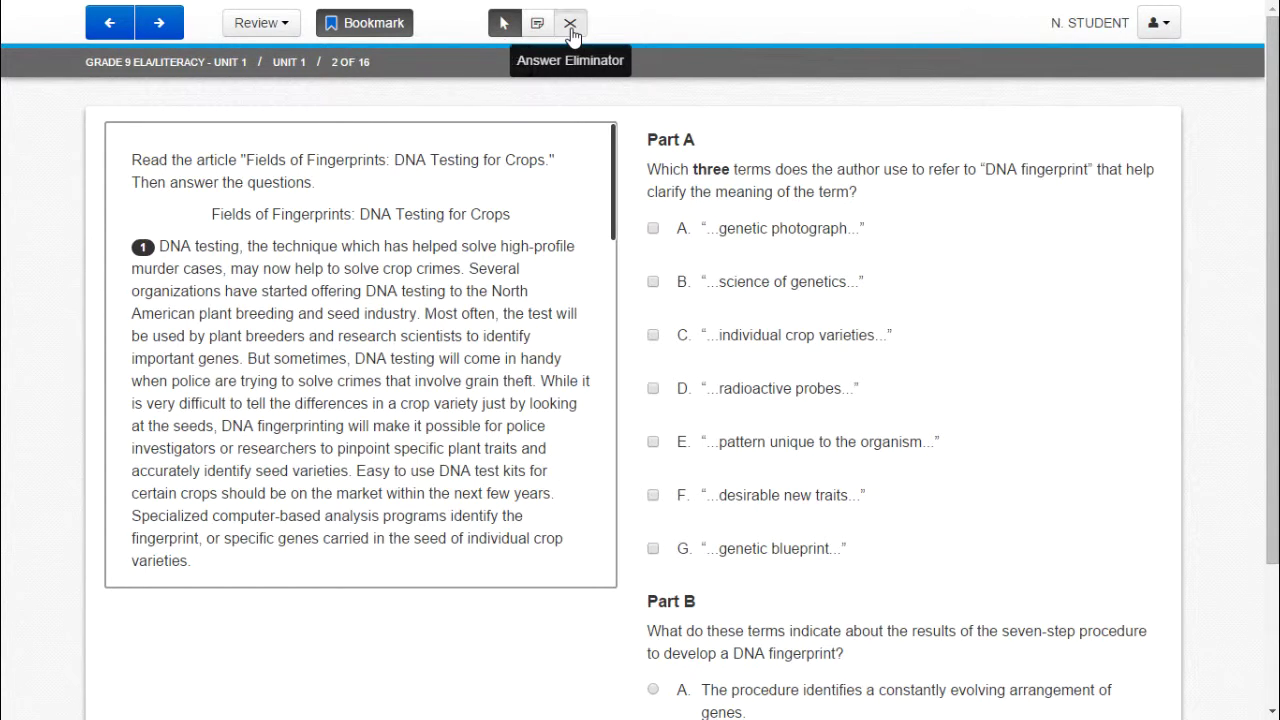
click(571, 31)
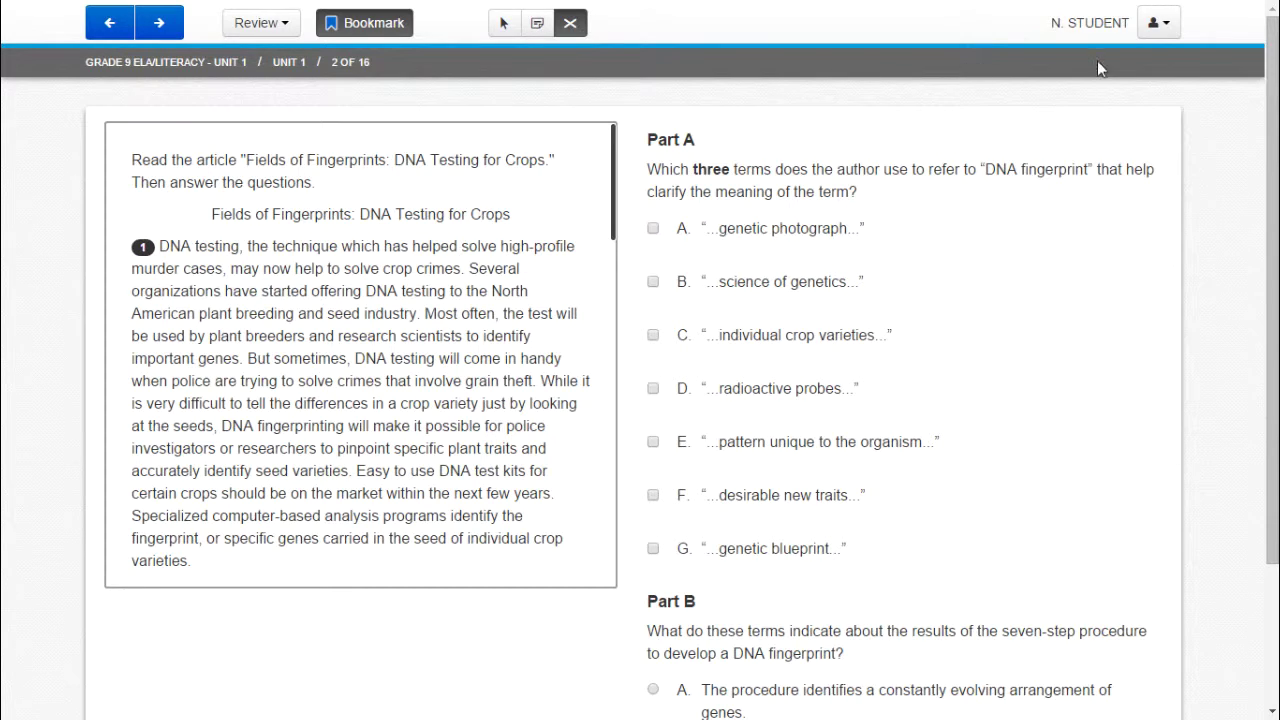
Enable the magnifier and show the line reader mask from the user dropdown.
click(1162, 30)
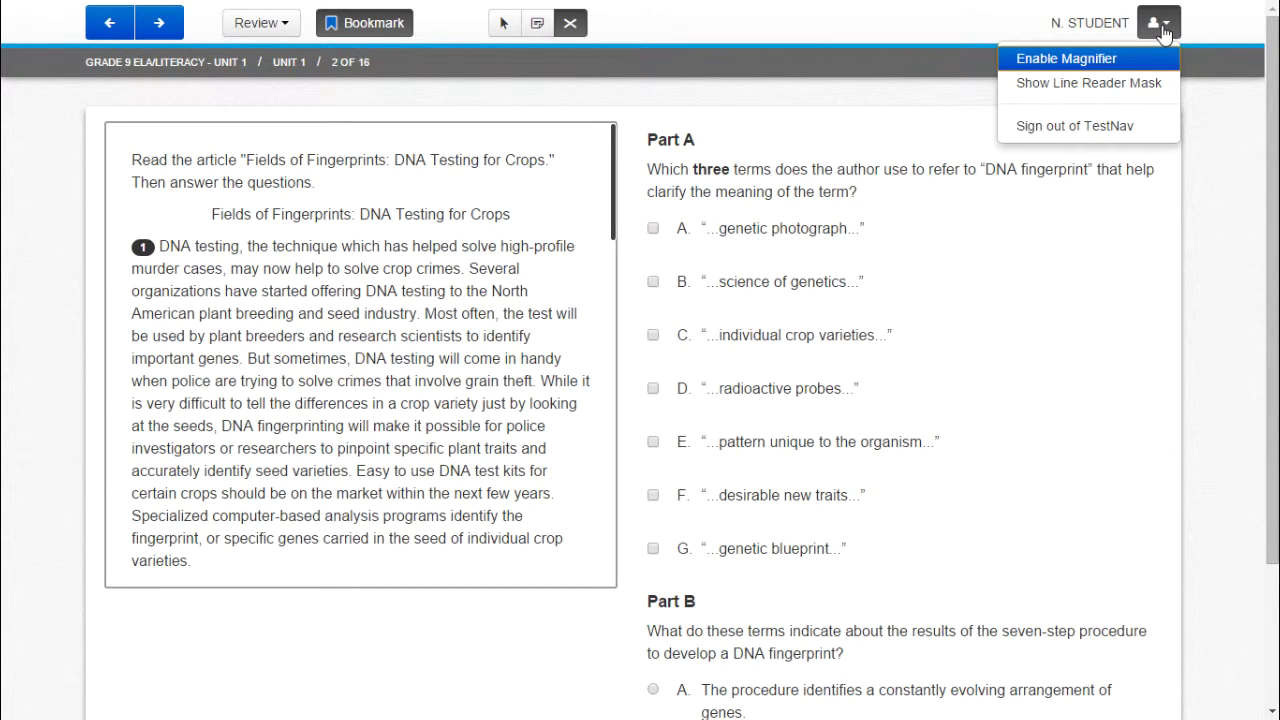
click(1130, 60)
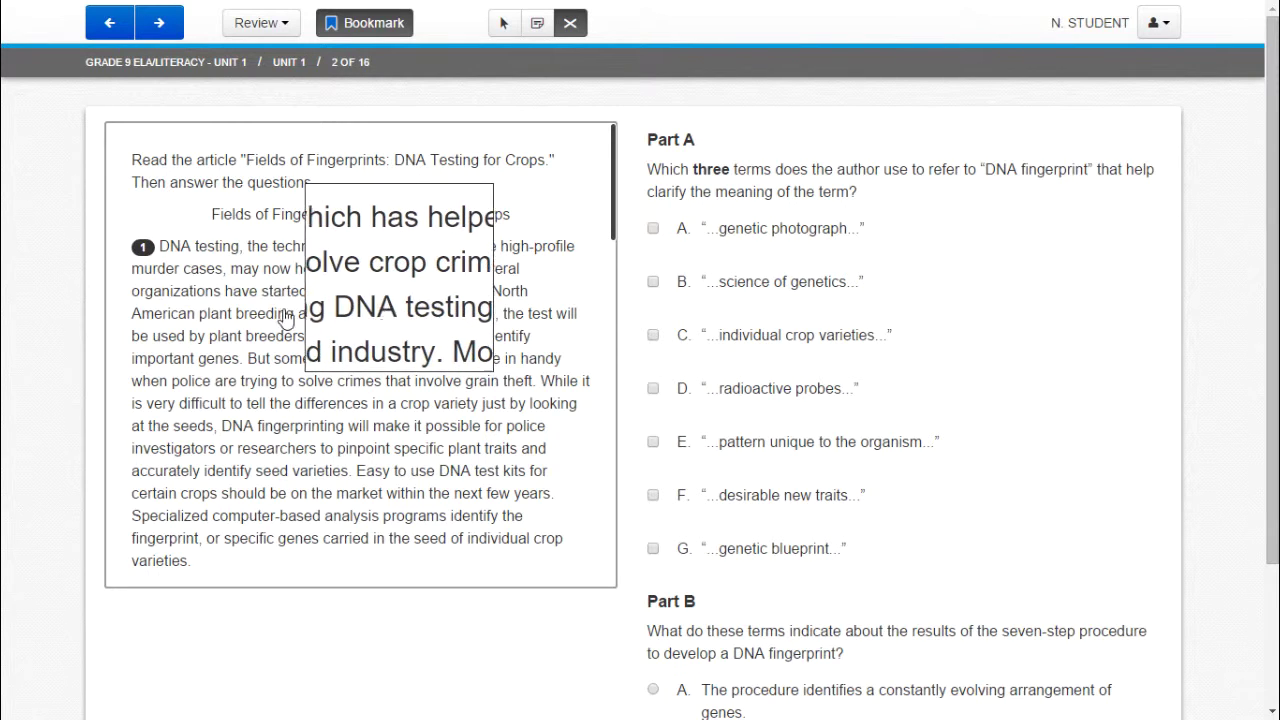
click(1163, 24)
click(1143, 78)
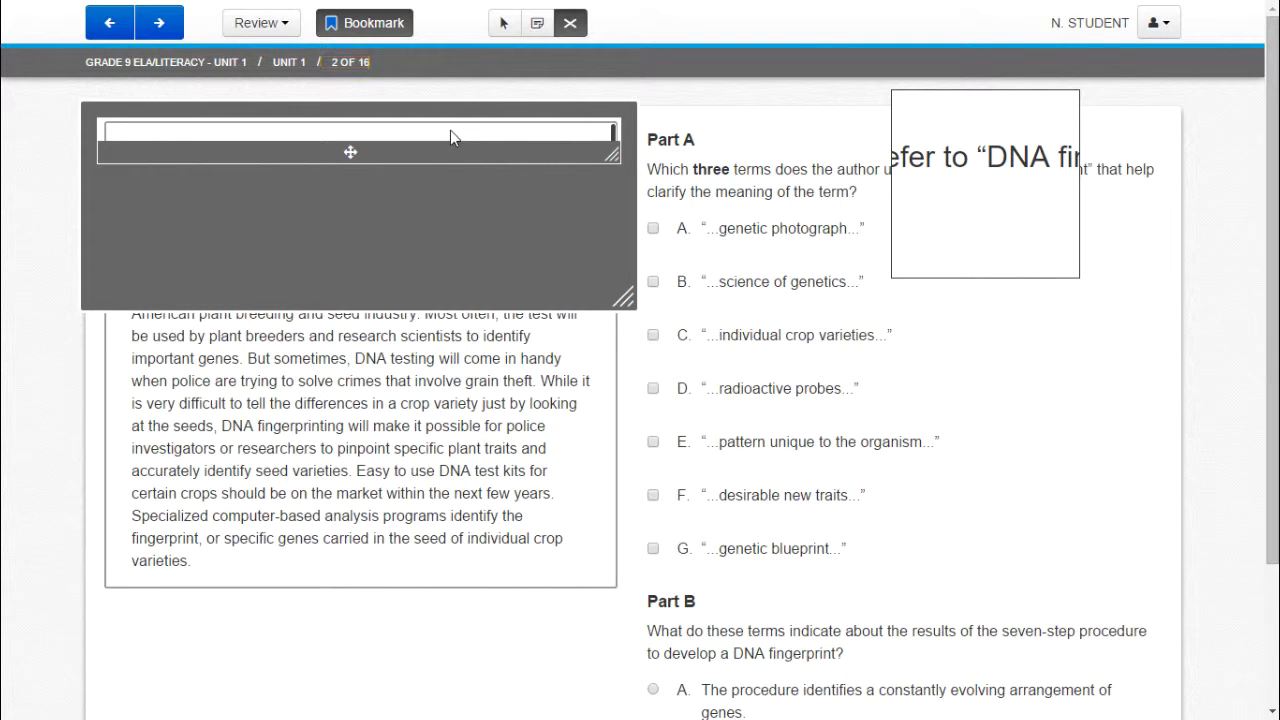
Position the reading strip on paragraph 1's line beginning "DNA testing, the technique…".
key(ctrl+a)
click(385, 380)
drag(351, 151, 352, 274)
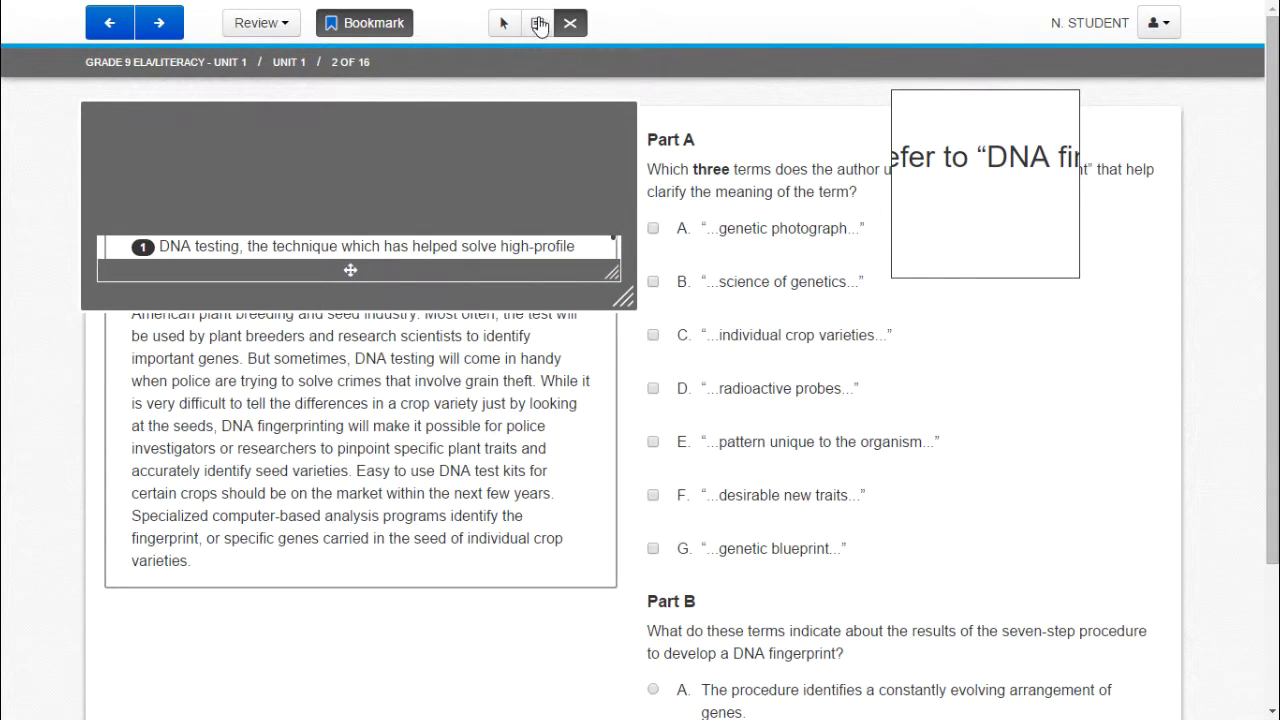
Open the notepad and close it again.
click(381, 25)
click(538, 23)
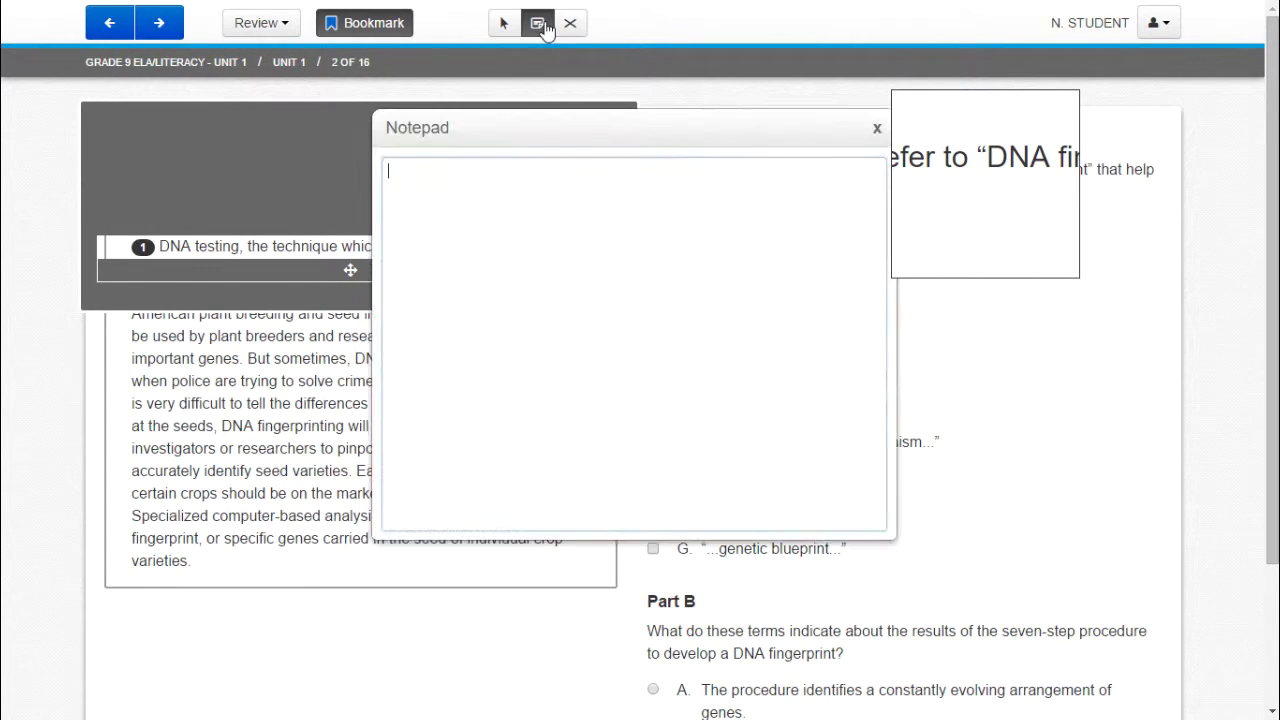
click(877, 131)
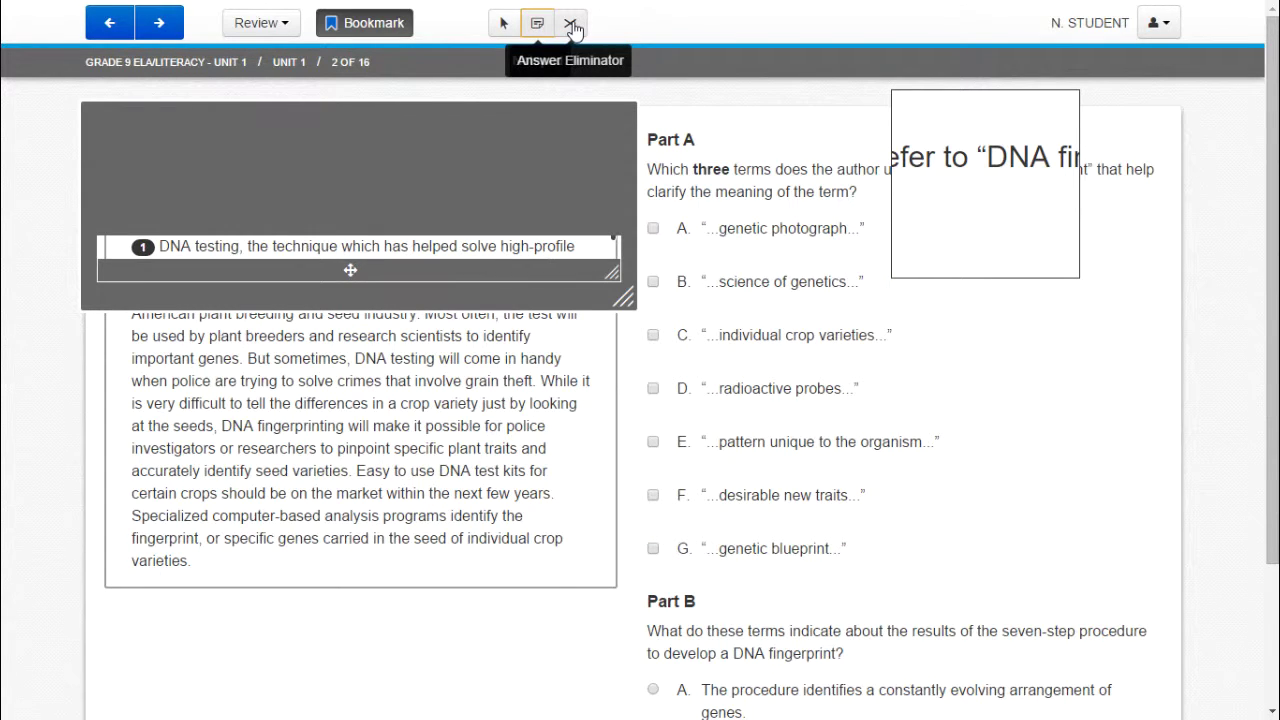
Disable the magnifier and hide the line reader mask from the user dropdown.
click(1163, 35)
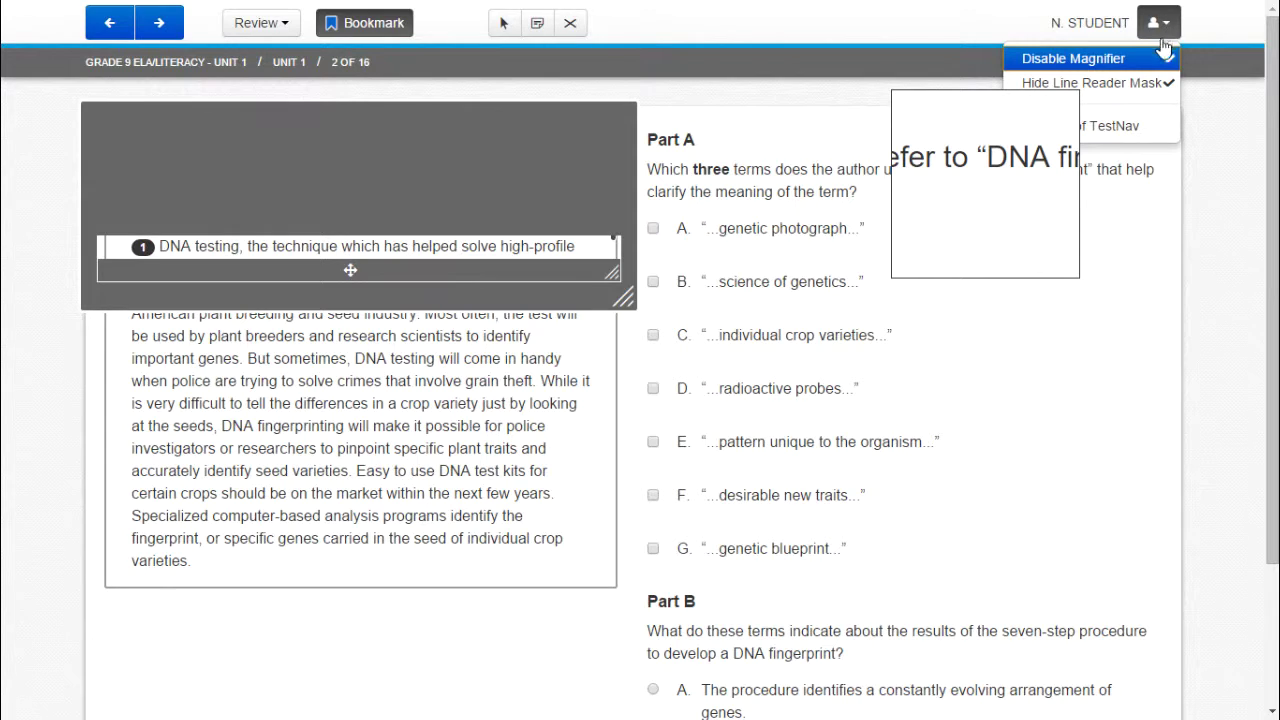
click(1144, 60)
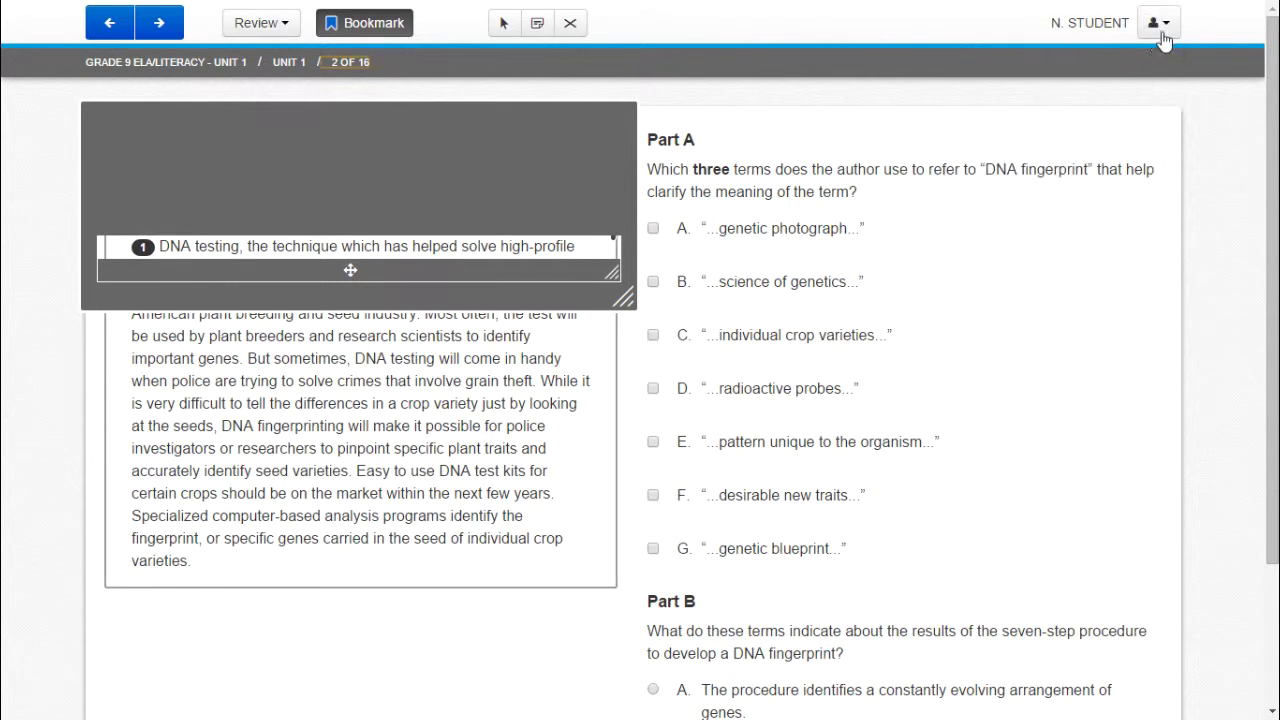
click(1164, 32)
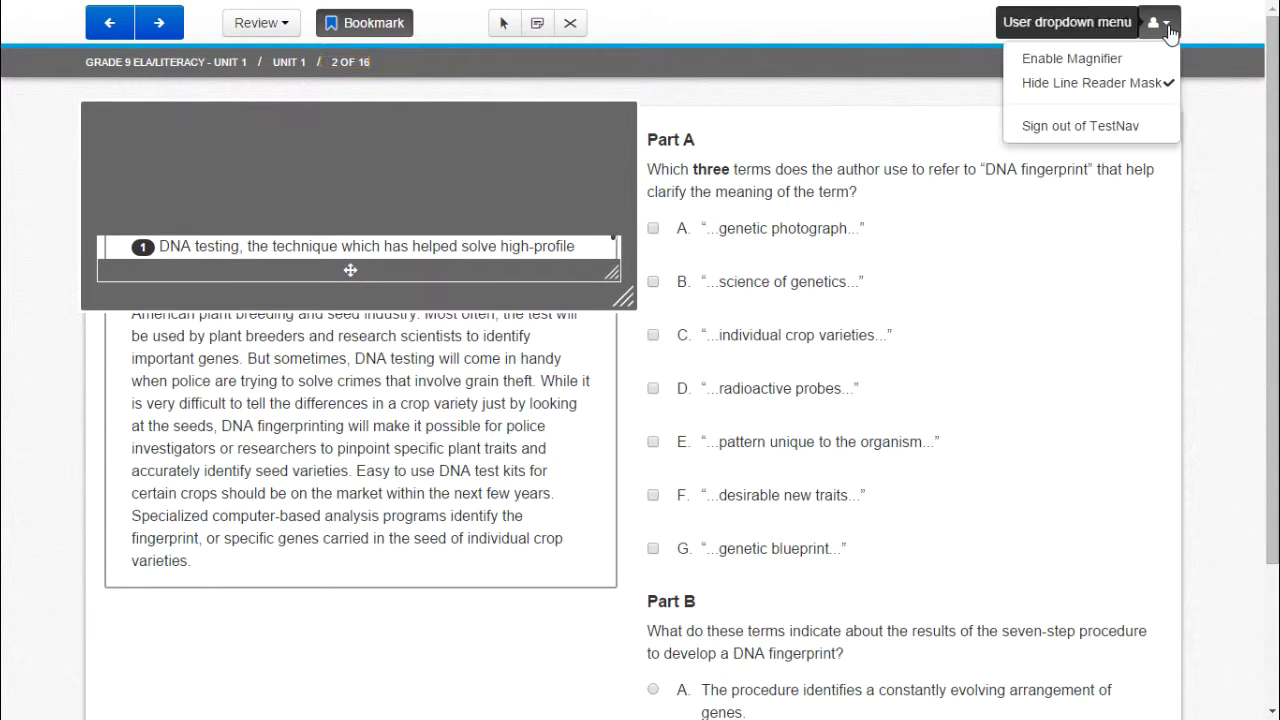
click(1144, 84)
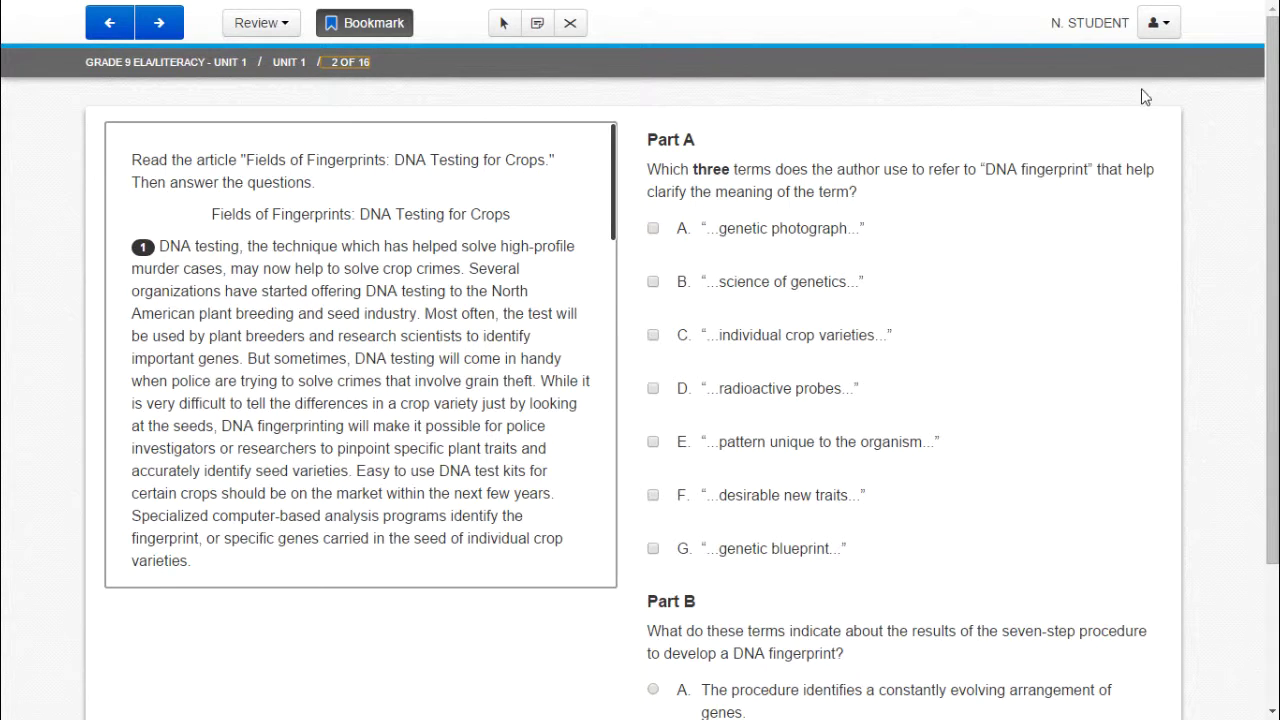
Open the user dropdown to reach the Sign out of TestNav option.
click(1168, 27)
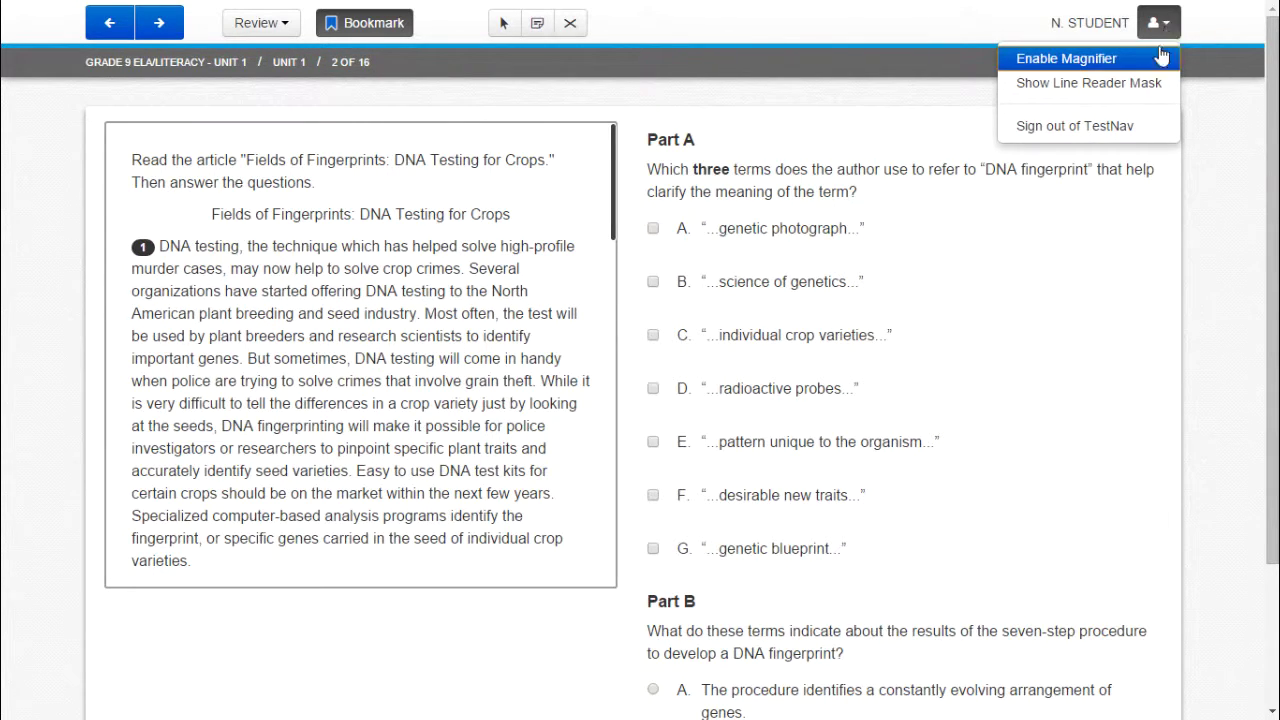